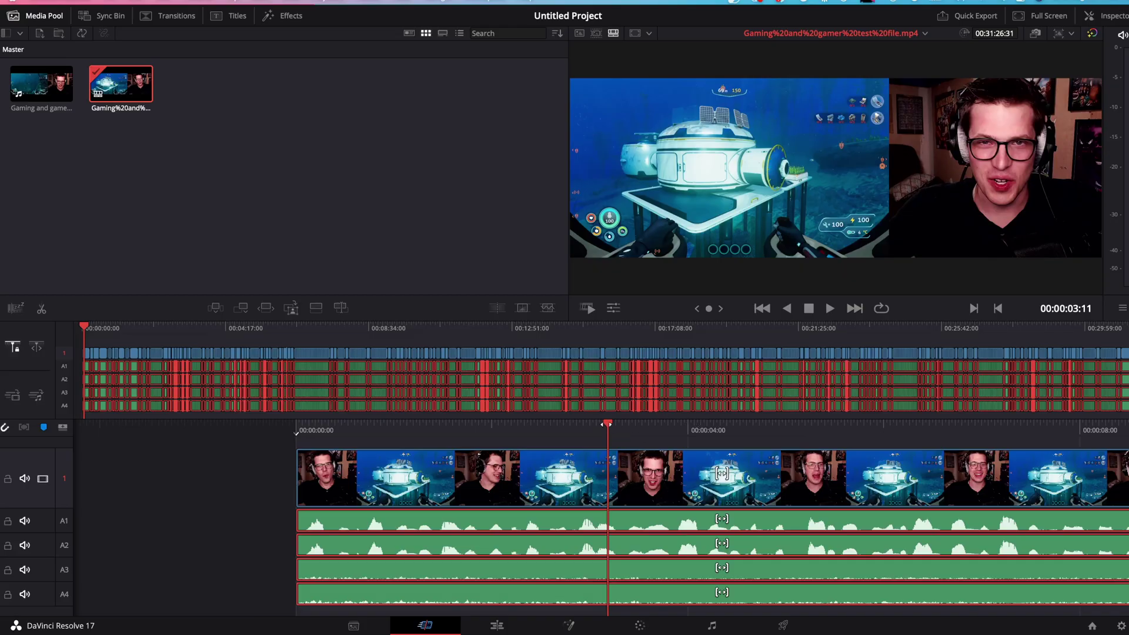
Scrub the silence-cut Resolve timeline back a few frames to preview the result
{"action": "left_click_drag", "start_coordinate": [606, 424], "coordinate": [634, 425]}
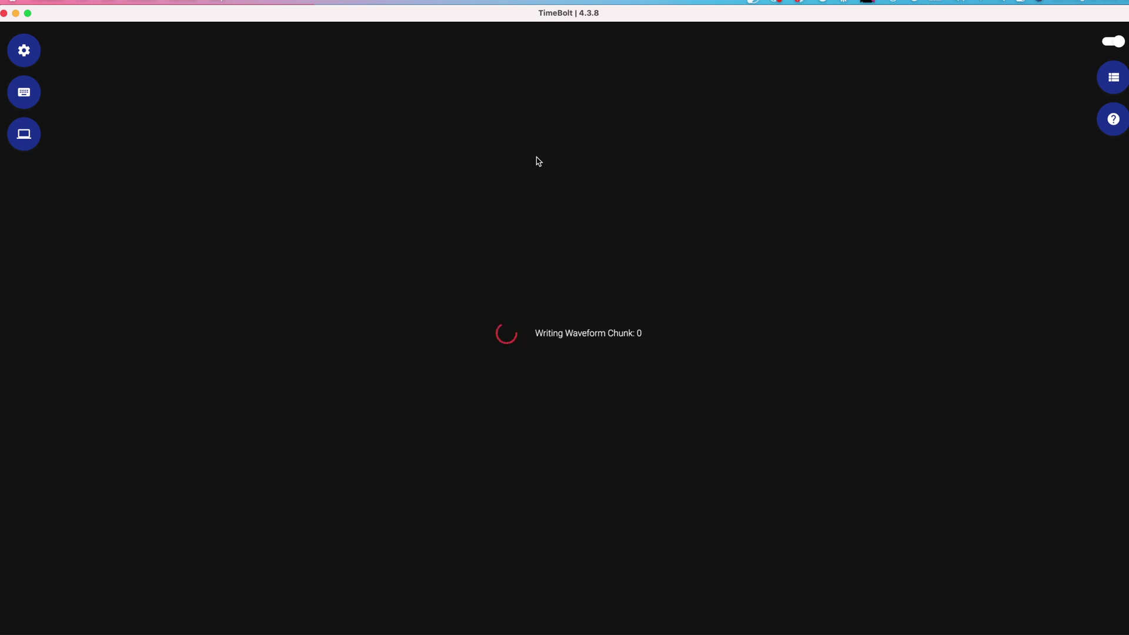
Scroll down to the Silence Detection Options, showing output 16m59s shorter at -35.579 dB
{"action": "scroll", "coordinate": [867, 394], "scroll_direction": "down", "scroll_amount": 10}
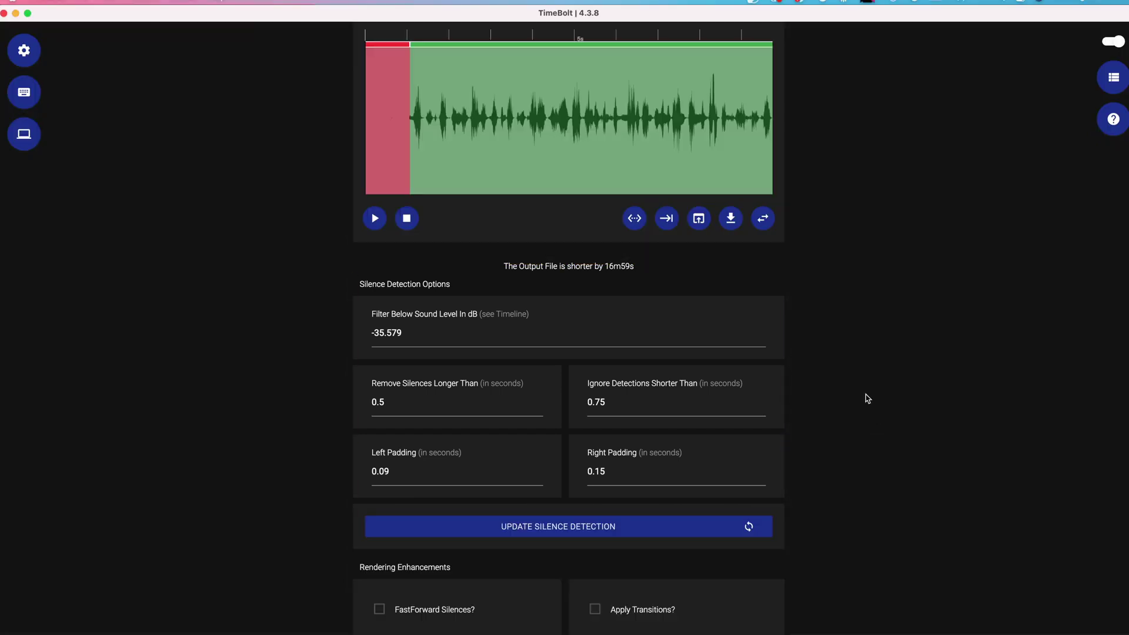
Expand the TimeBolt waveform timeline and preview playback from about 10 seconds
{"action": "scroll", "coordinate": [867, 406], "scroll_direction": "up", "scroll_amount": 5}
{"action": "left_click", "coordinate": [764, 487]}
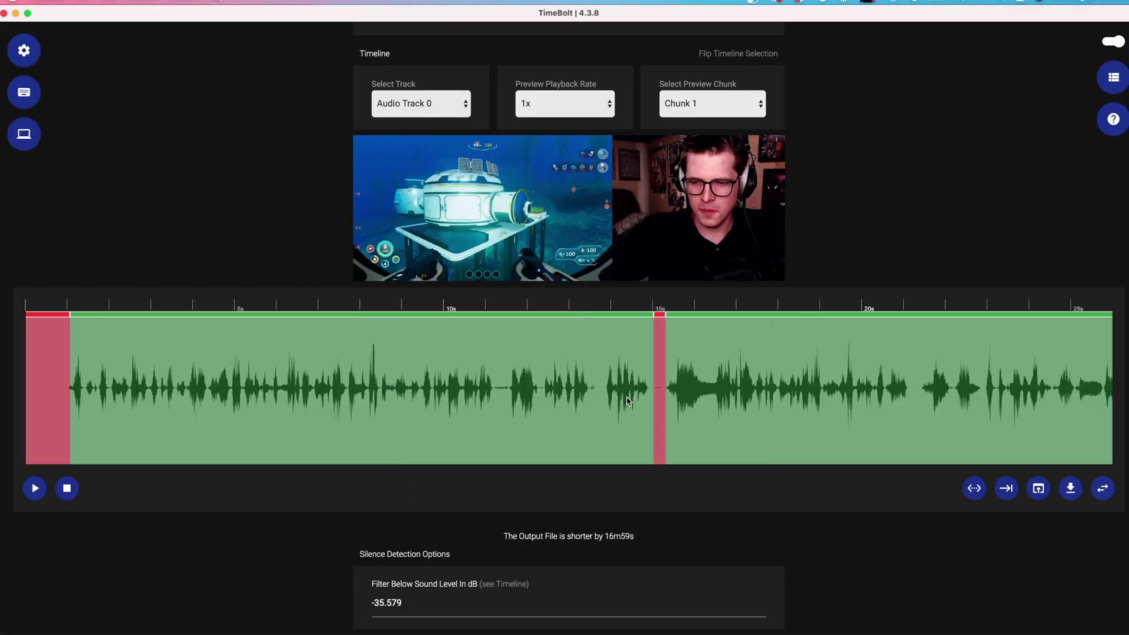
{"action": "left_click", "coordinate": [460, 386]}
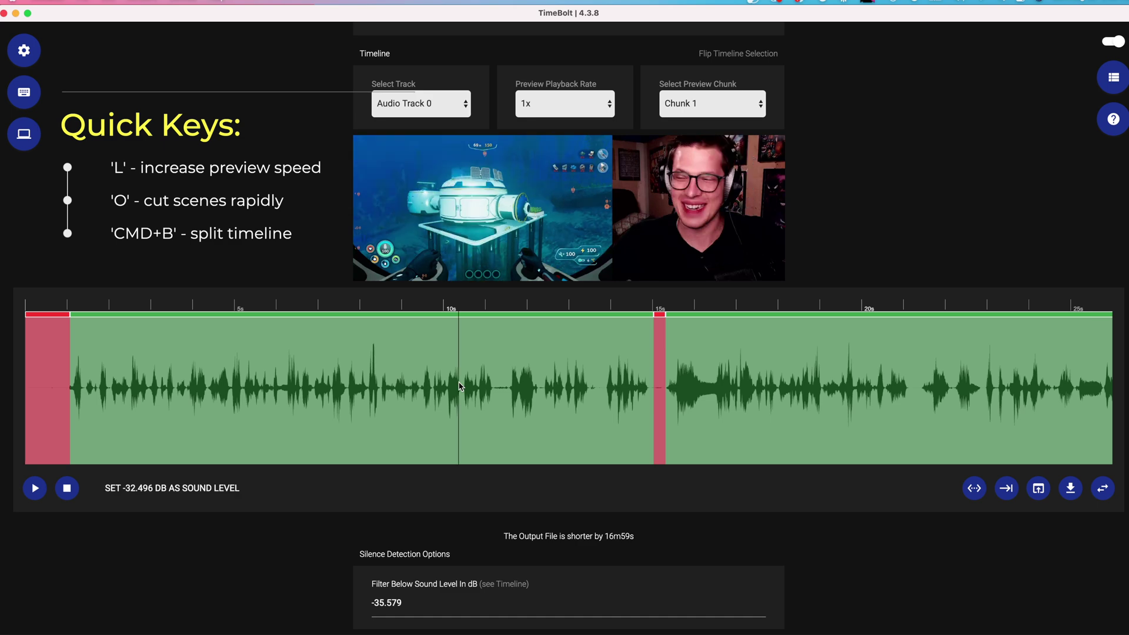
{"action": "key", "text": "space"}
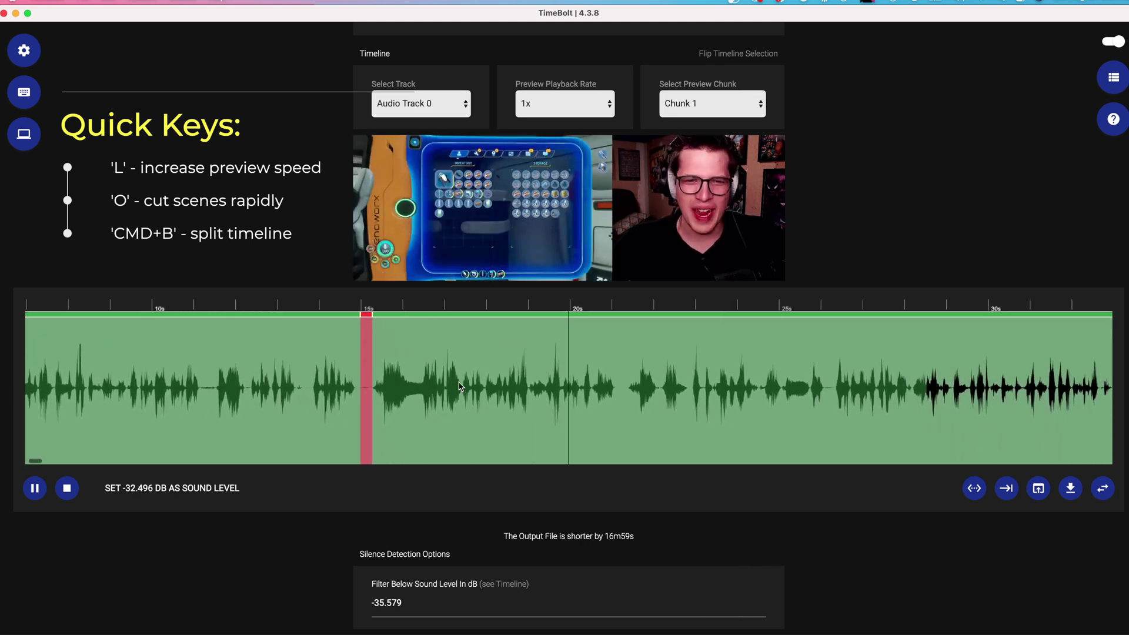
{"action": "key", "text": "space"}
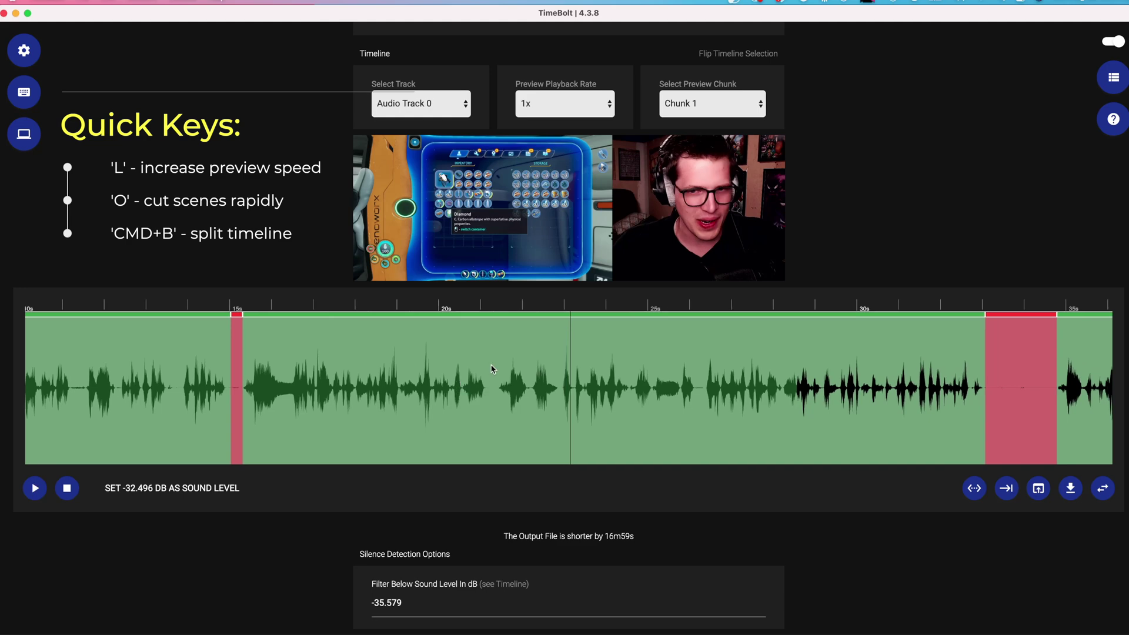
Split the timeline around 21–23 seconds and mark that stretch as cut
{"action": "left_click", "coordinate": [490, 368]}
{"action": "left_click", "coordinate": [485, 368]}
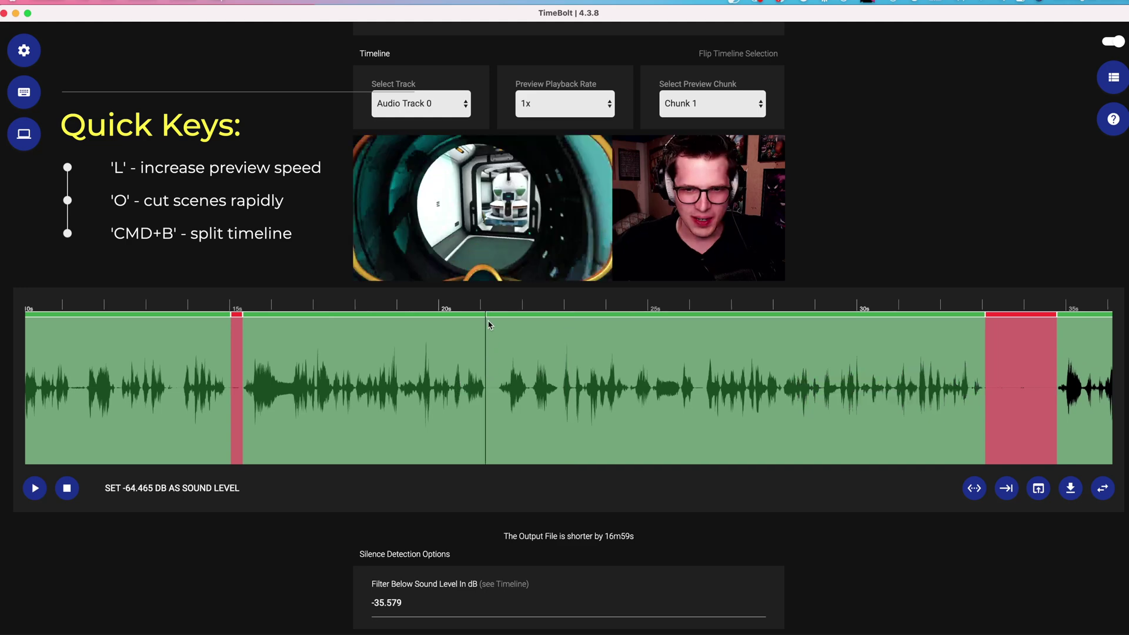
{"action": "left_click", "coordinate": [560, 356]}
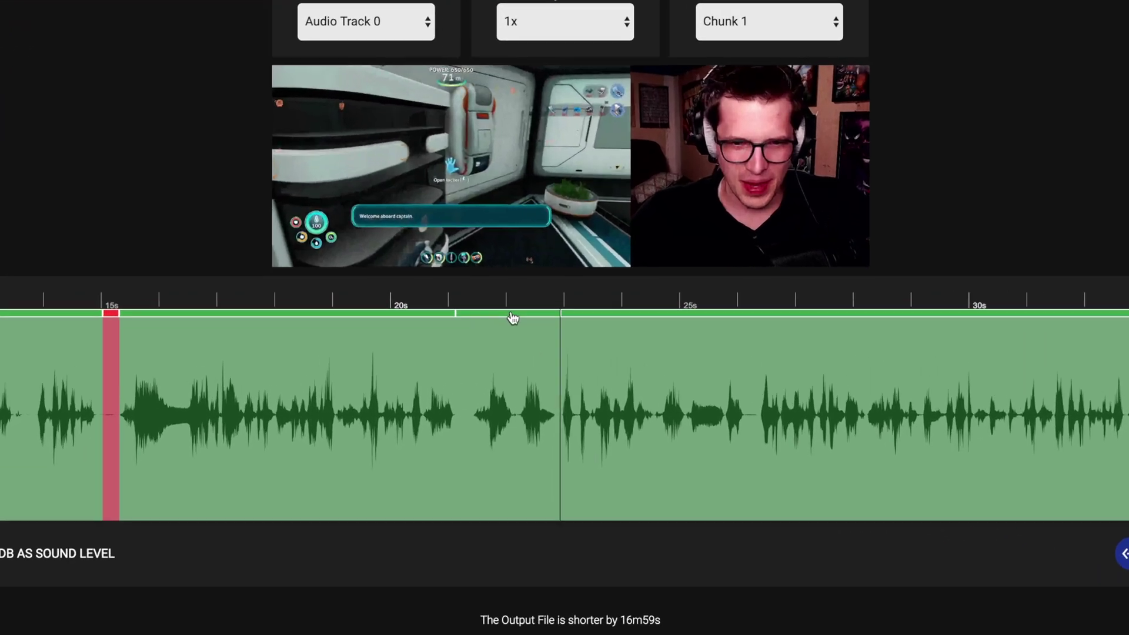
{"action": "left_click", "coordinate": [527, 315]}
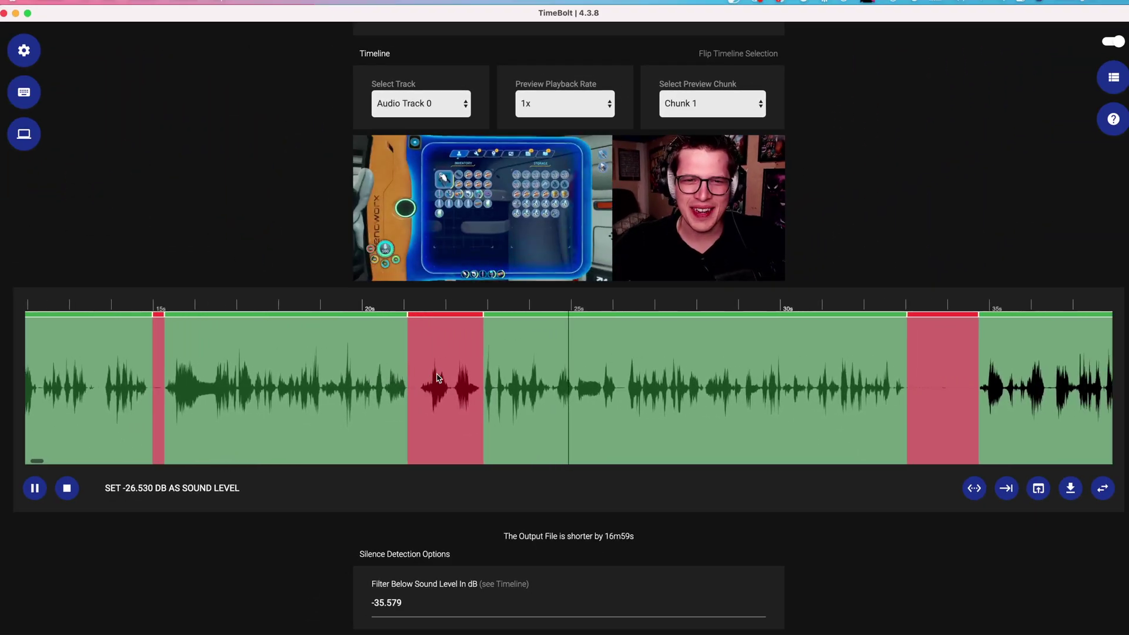
Export the edit as the XML 'Gaming and gamer test file.mp4.60.00.xml'
{"action": "key", "text": "space"}
{"action": "scroll", "coordinate": [890, 228], "scroll_direction": "down", "scroll_amount": 10}
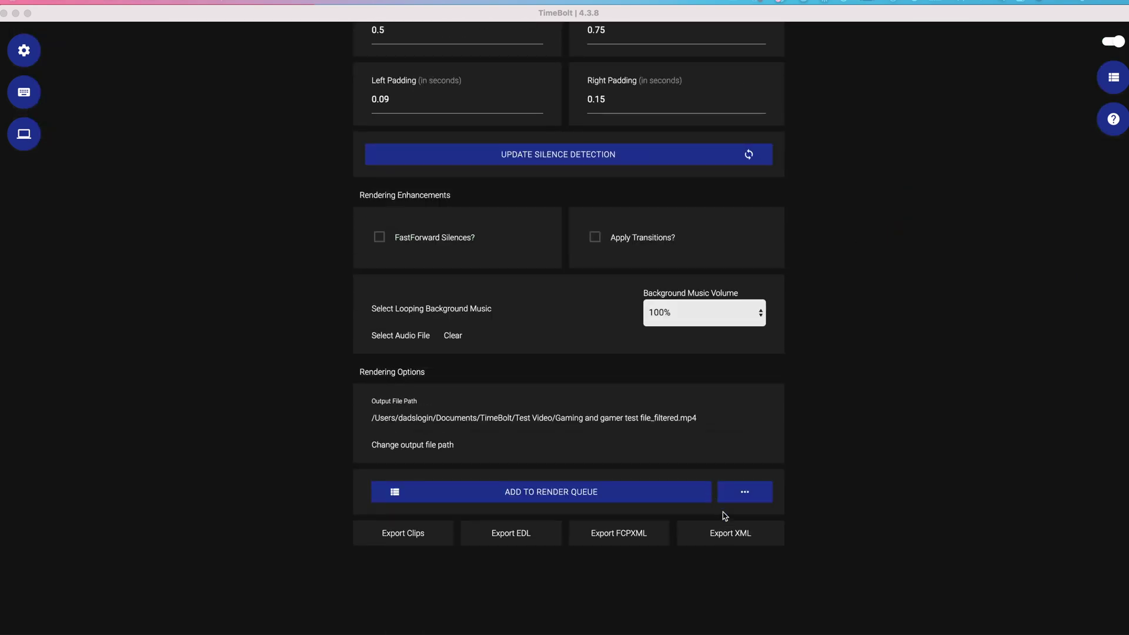
{"action": "left_click", "coordinate": [722, 533]}
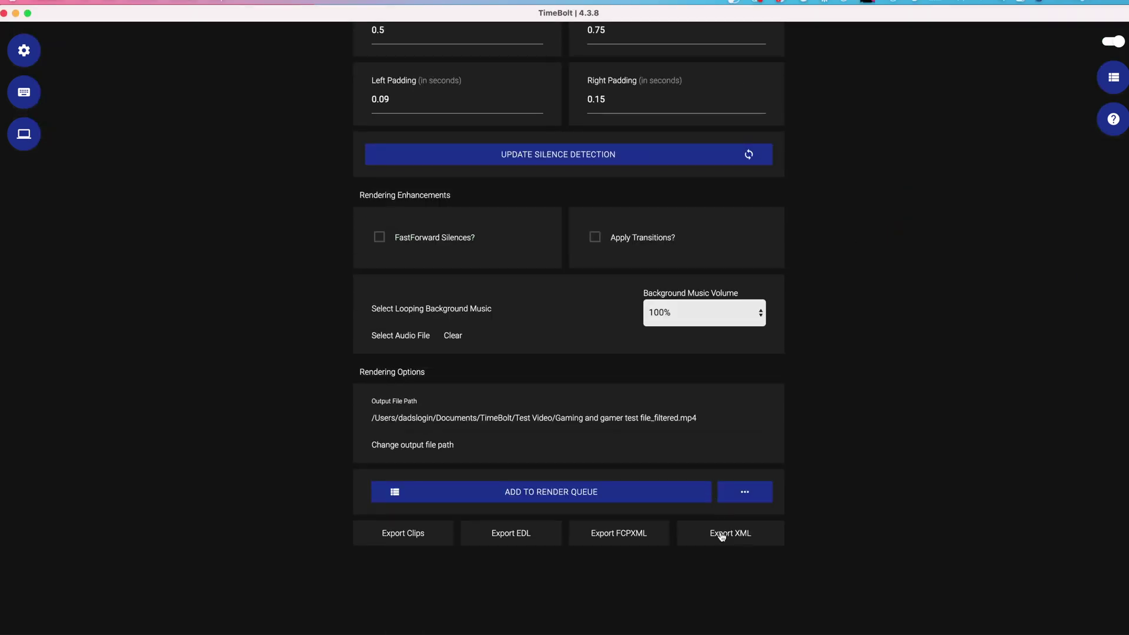
{"action": "left_click", "coordinate": [722, 534]}
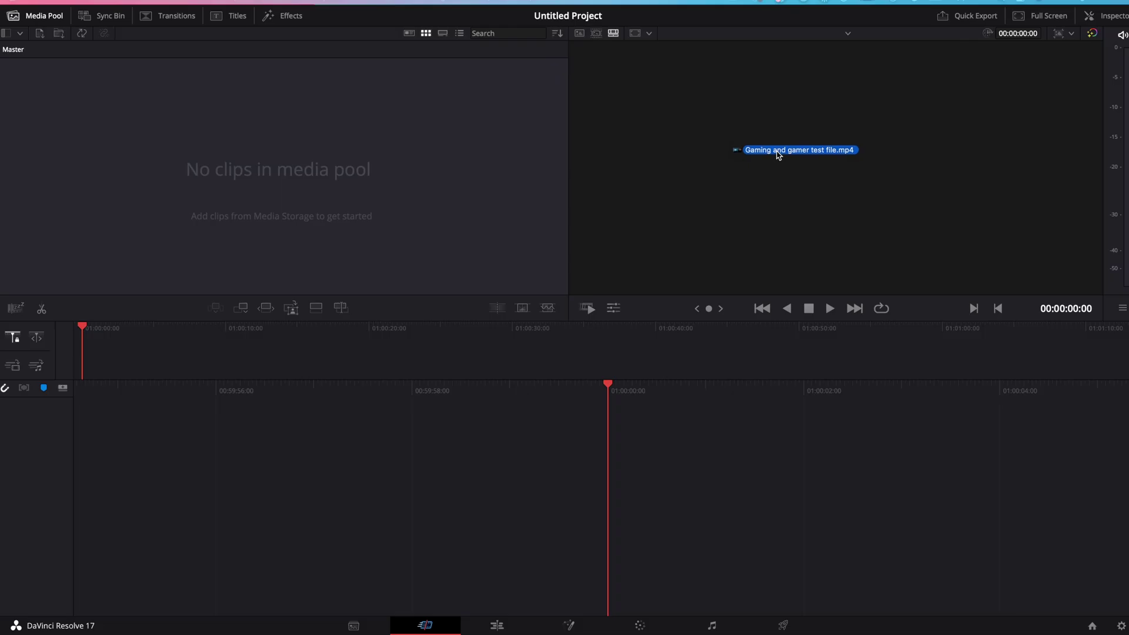
Add the gaming test mp4 to the Media Pool, matching the project frame rate to 60 fps
{"action": "left_click_drag", "start_coordinate": [772, 154], "coordinate": [316, 177]}
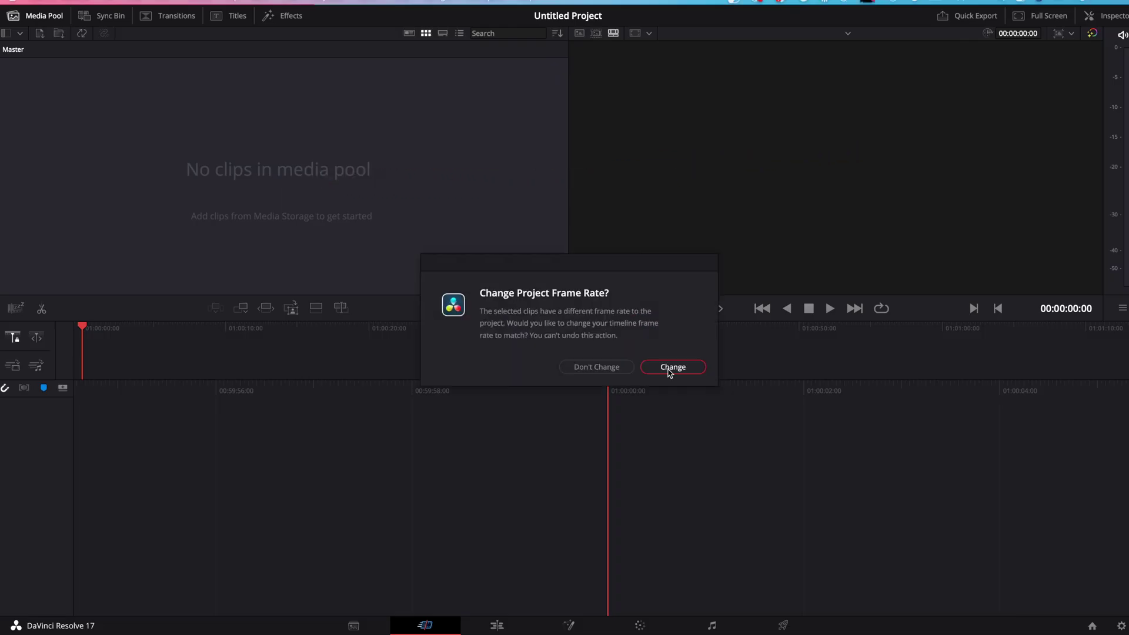
{"action": "left_click", "coordinate": [671, 368]}
{"action": "right_click", "coordinate": [33, 77]}
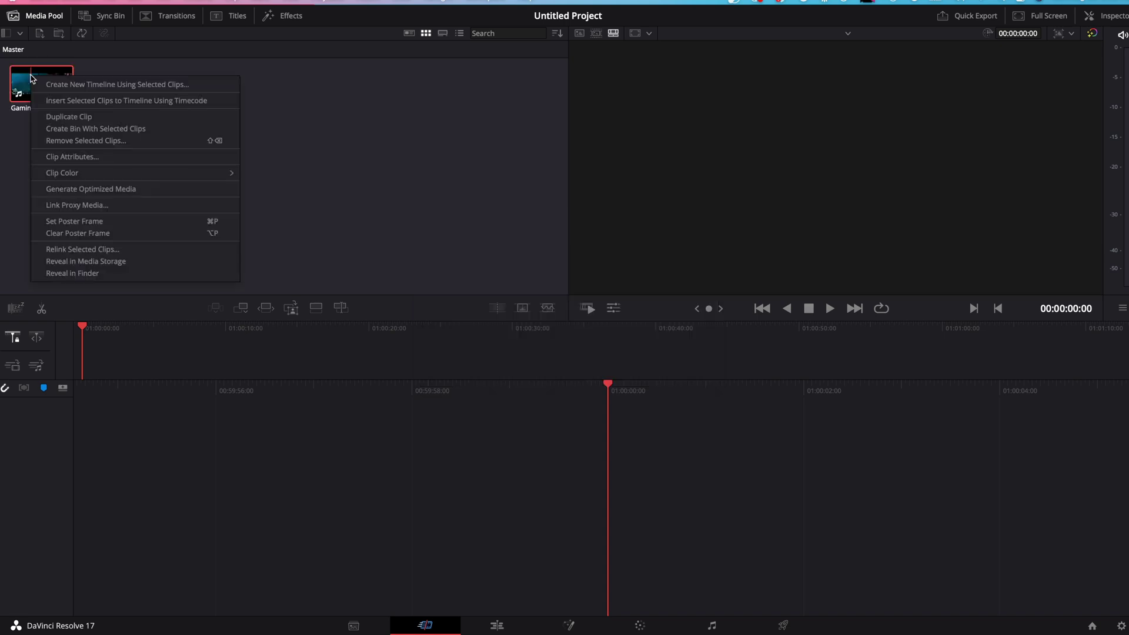
{"action": "left_click", "coordinate": [88, 157]}
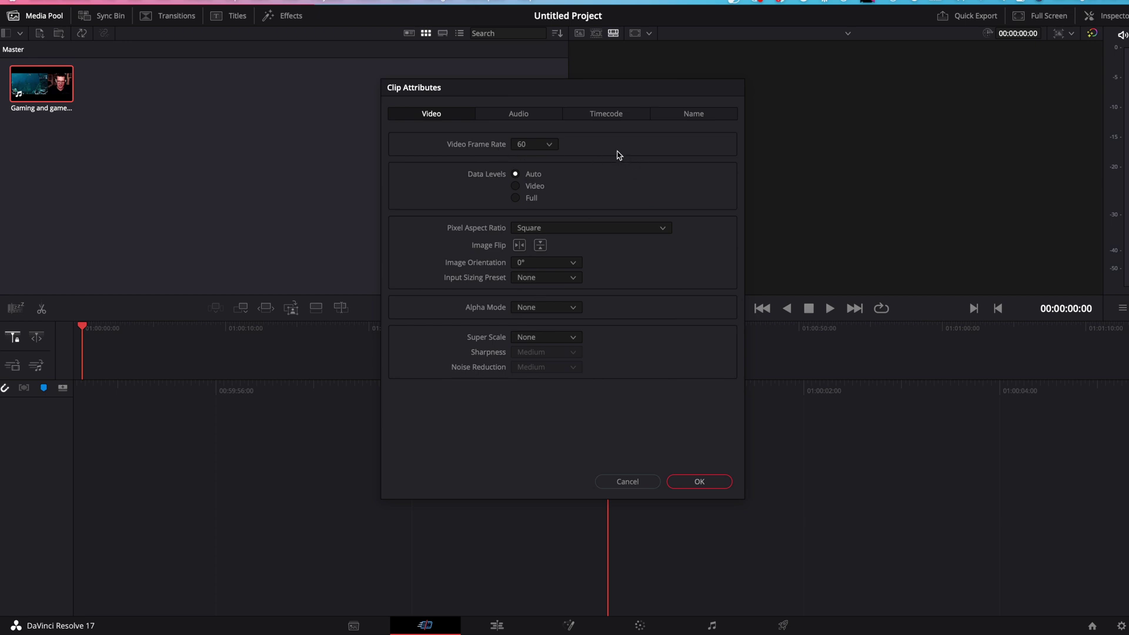
{"action": "left_click", "coordinate": [696, 481]}
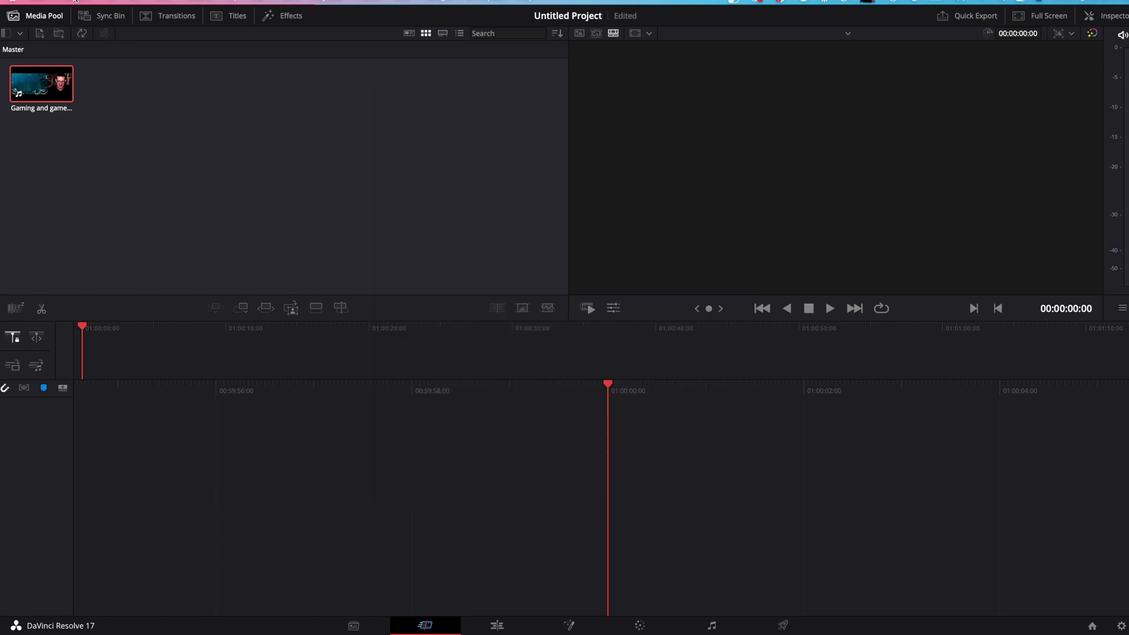
Import the TimeBolt XML file via File > Import > Timeline
{"action": "left_click", "coordinate": [107, 1]}
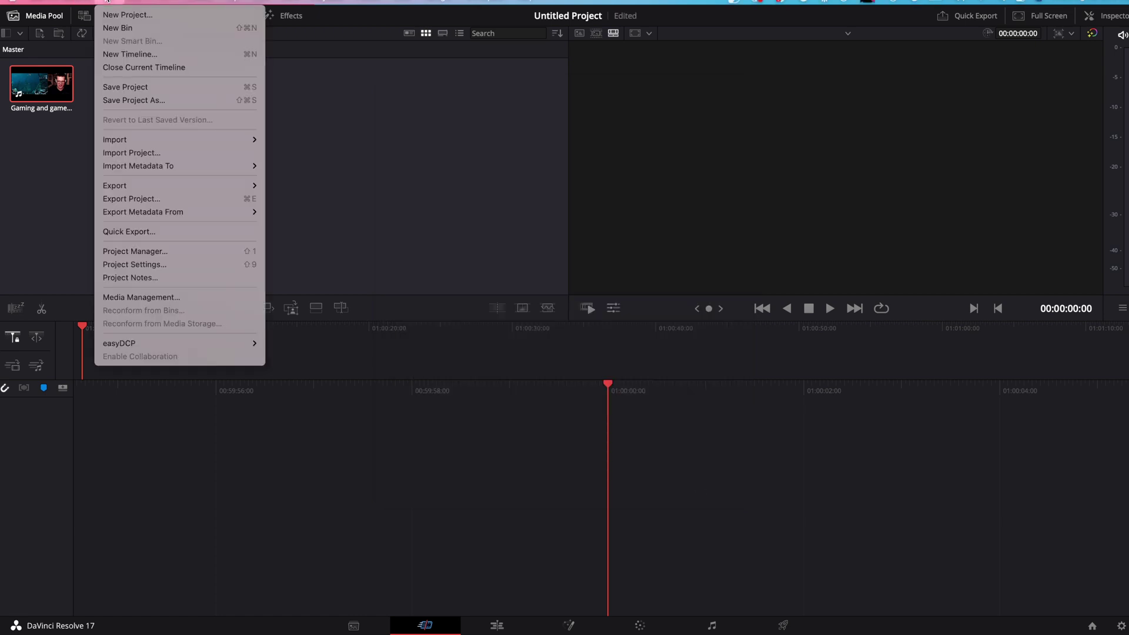
{"action": "mouse_move", "coordinate": [172, 139]}
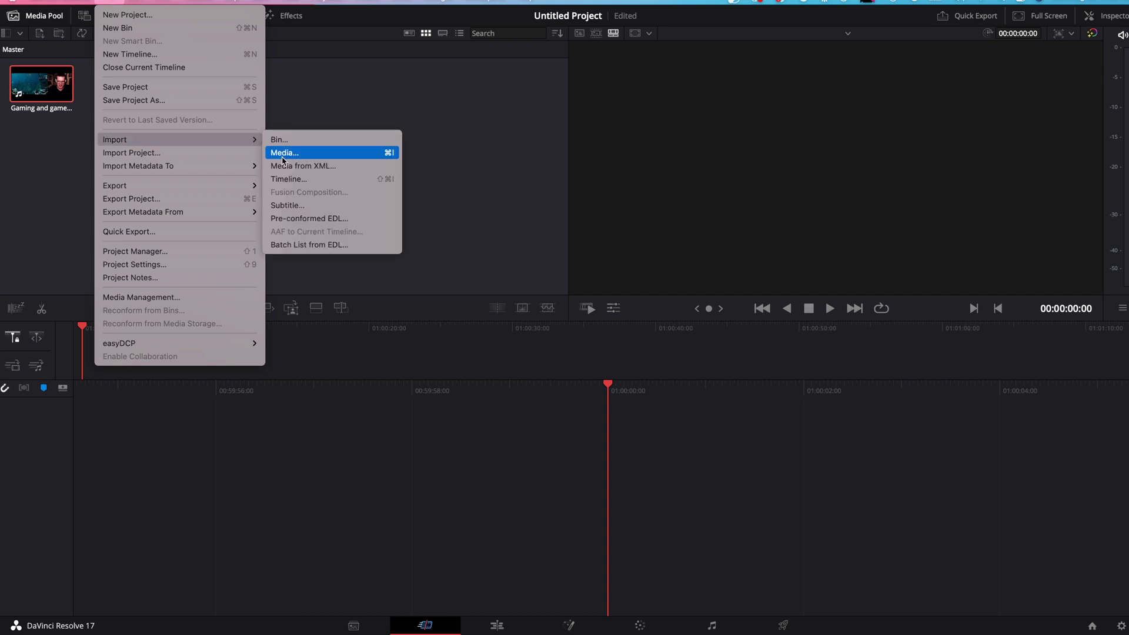
{"action": "left_click", "coordinate": [297, 184]}
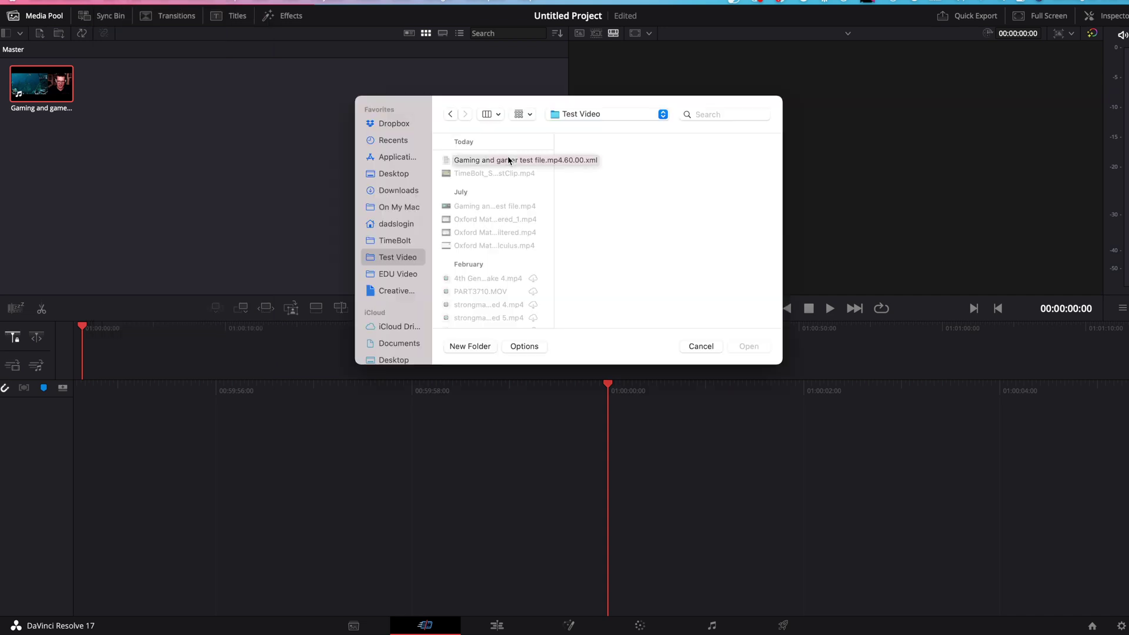
{"action": "left_click", "coordinate": [509, 160]}
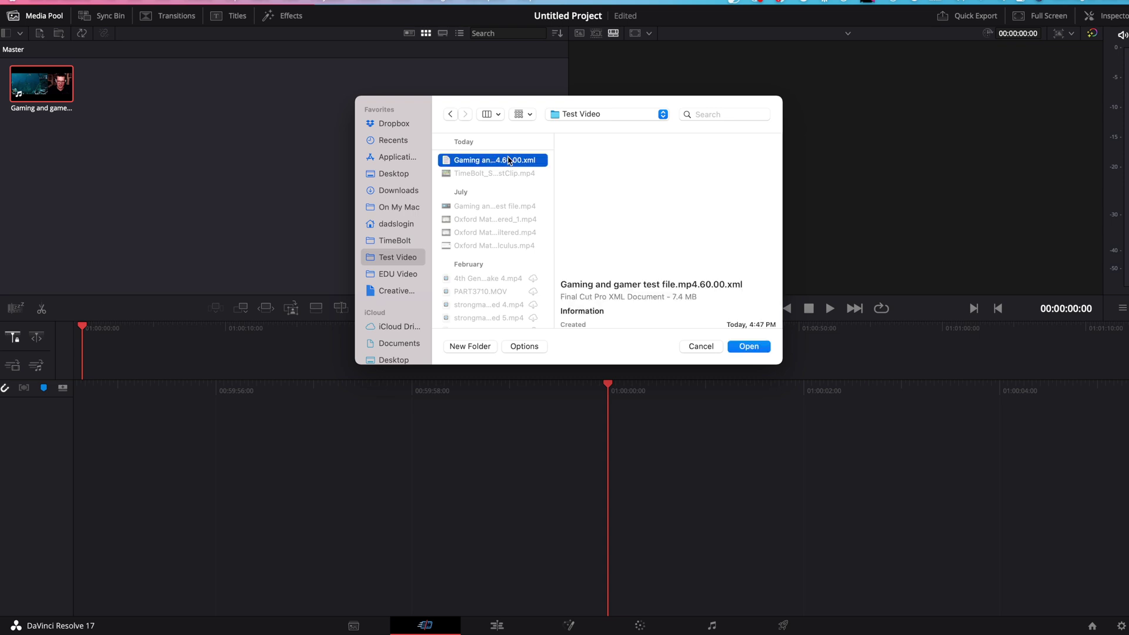
{"action": "key", "text": "Return"}
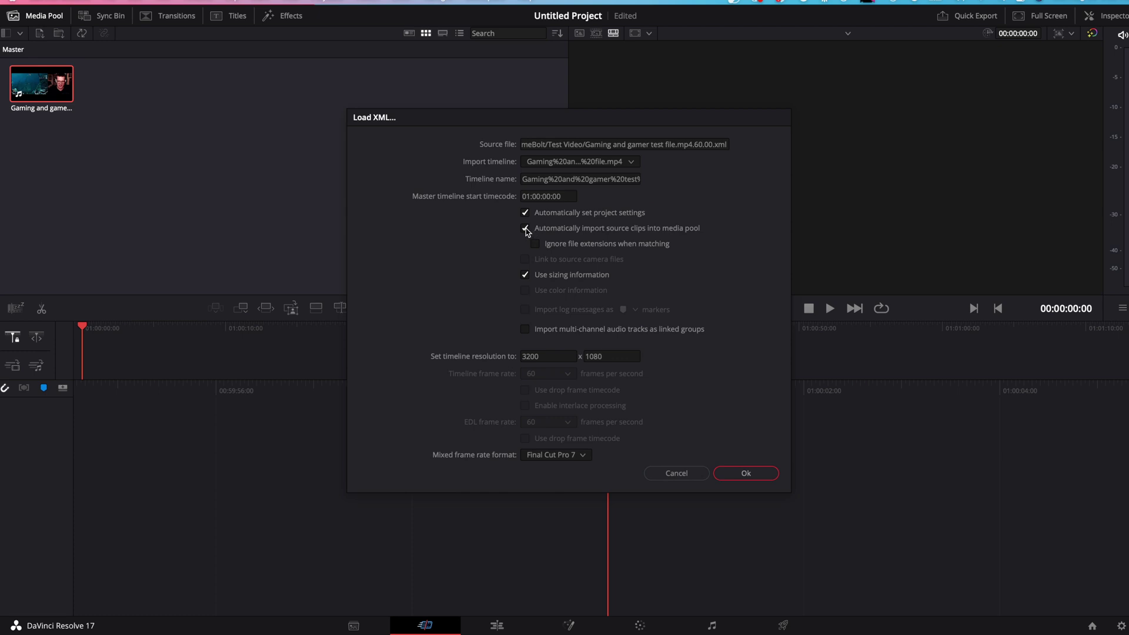
Disable automatic source clip import, set mixed frame rate format to Resolve, and load the timeline
{"action": "left_click", "coordinate": [525, 229]}
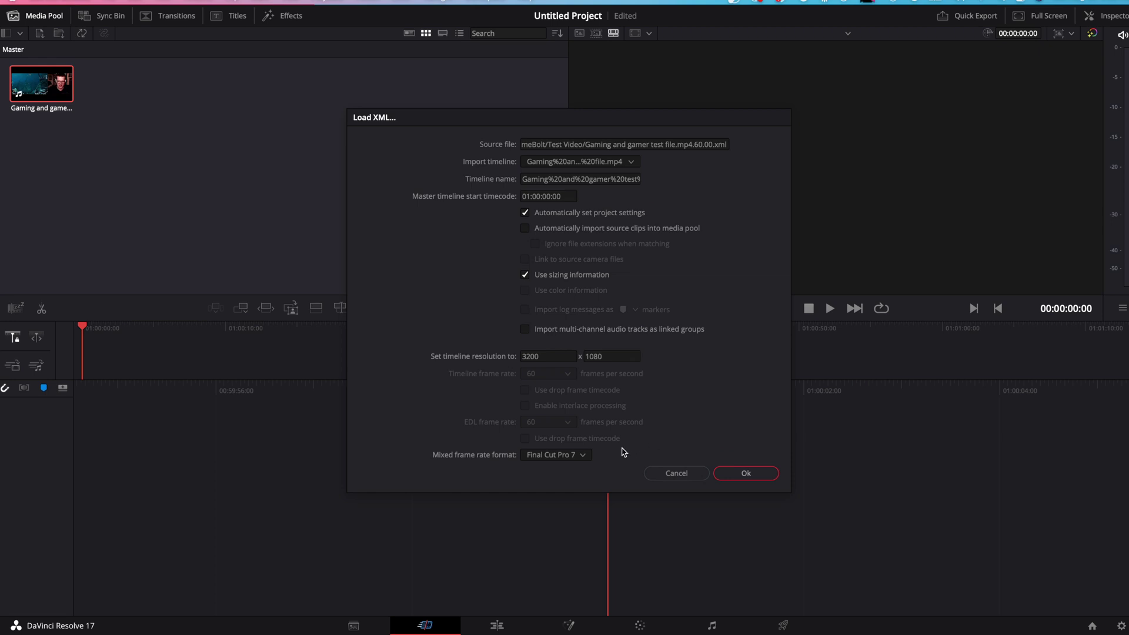
{"action": "left_click", "coordinate": [583, 457]}
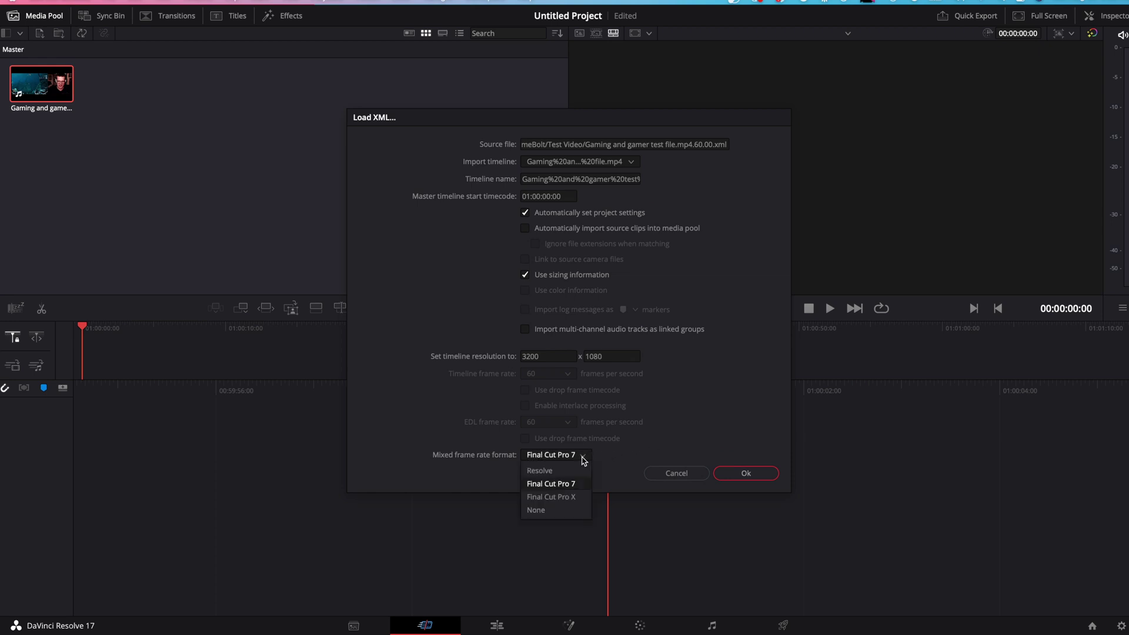
{"action": "left_click", "coordinate": [567, 473]}
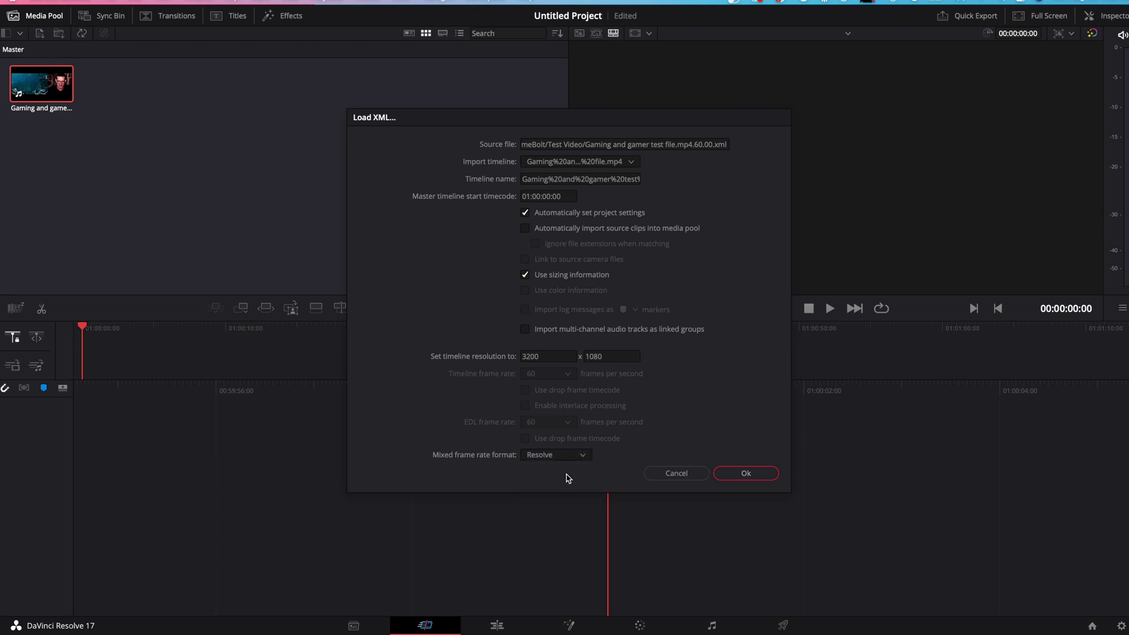
{"action": "left_click", "coordinate": [746, 474]}
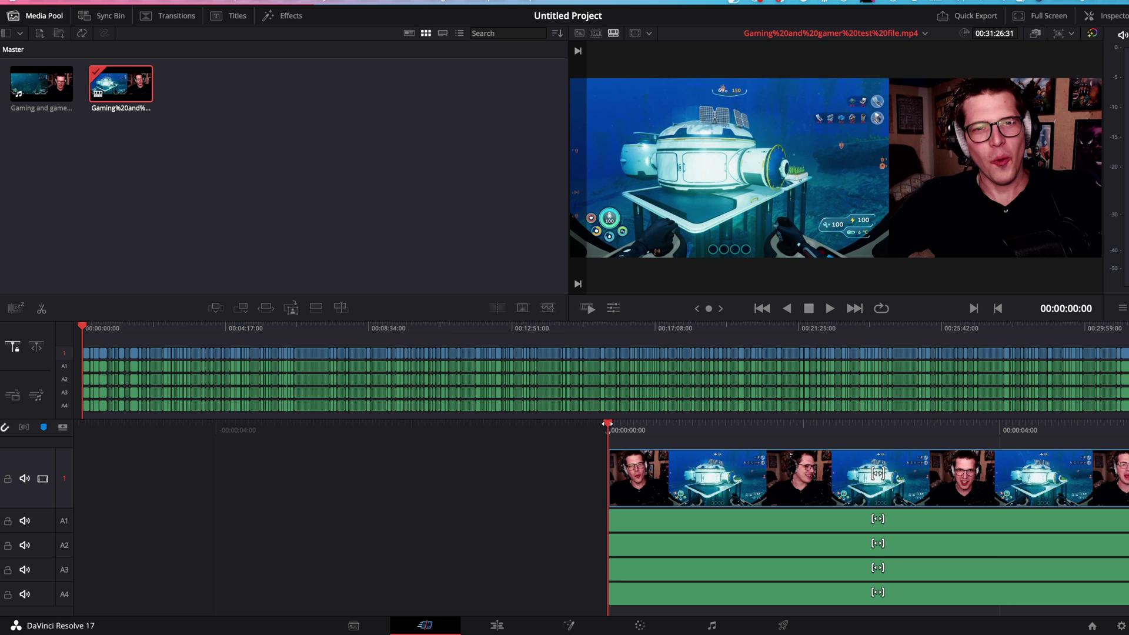
Marquee-select all audio clips on tracks A1–A4 of the imported timeline
{"action": "scroll", "coordinate": [798, 447], "scroll_direction": "down", "scroll_amount": 5}
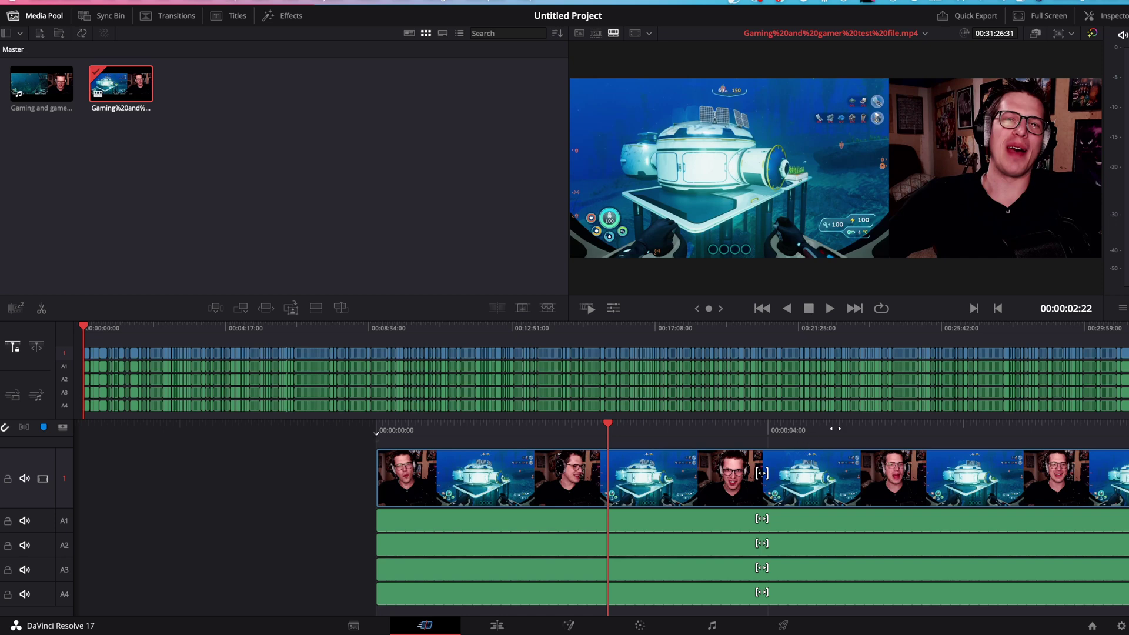
{"action": "left_click_drag", "start_coordinate": [1126, 411], "coordinate": [89, 360]}
In Clip Attributes' Audio tab, assign Embedded Channels 1–4 to Audio 1–4 and apply
{"action": "right_click", "coordinate": [509, 525]}
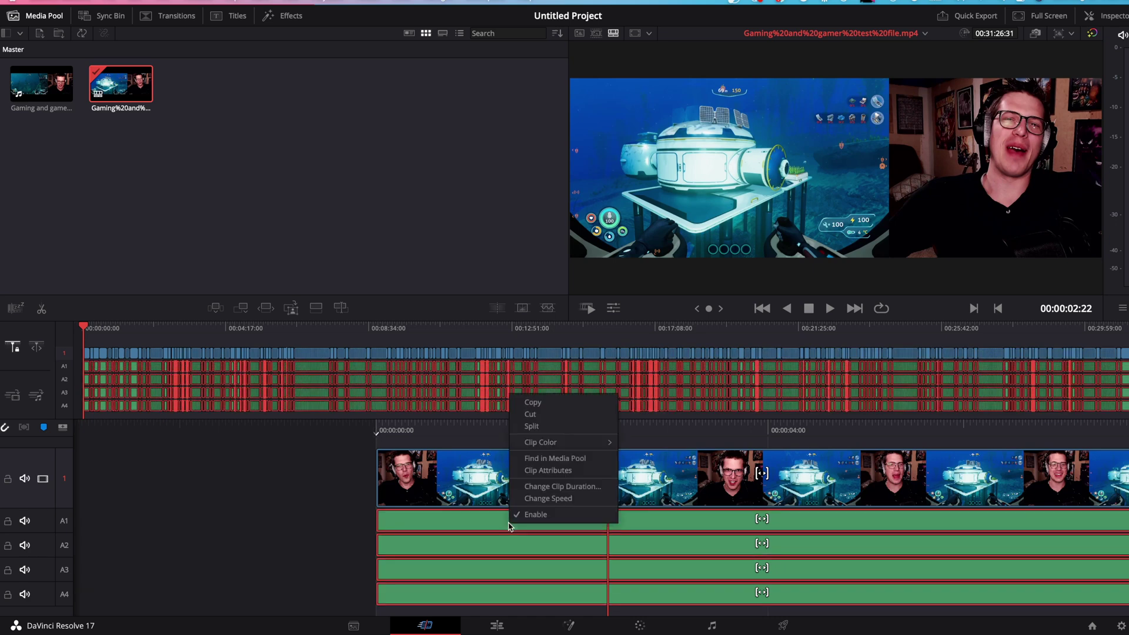
{"action": "left_click", "coordinate": [548, 471]}
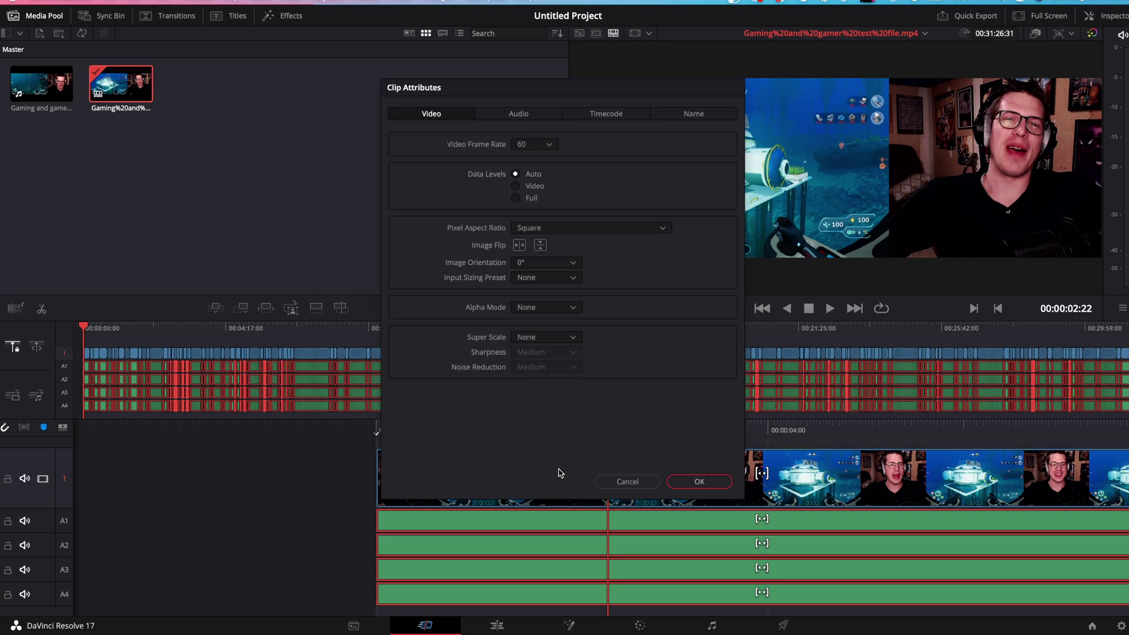
{"action": "left_click", "coordinate": [518, 114]}
{"action": "left_click", "coordinate": [580, 192]}
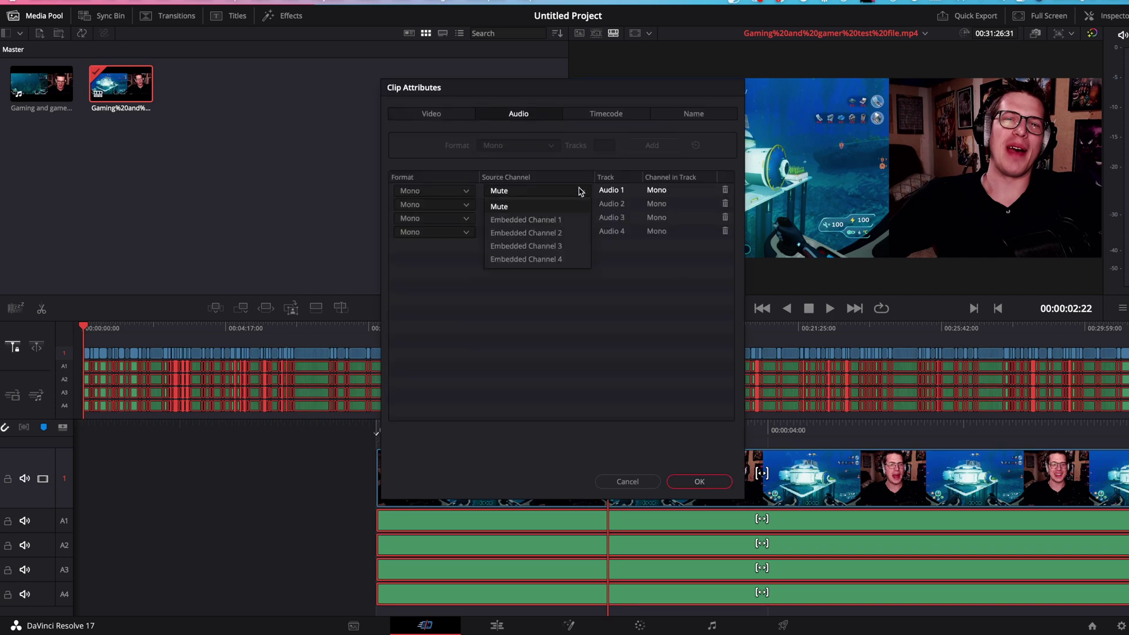
{"action": "left_click", "coordinate": [566, 220]}
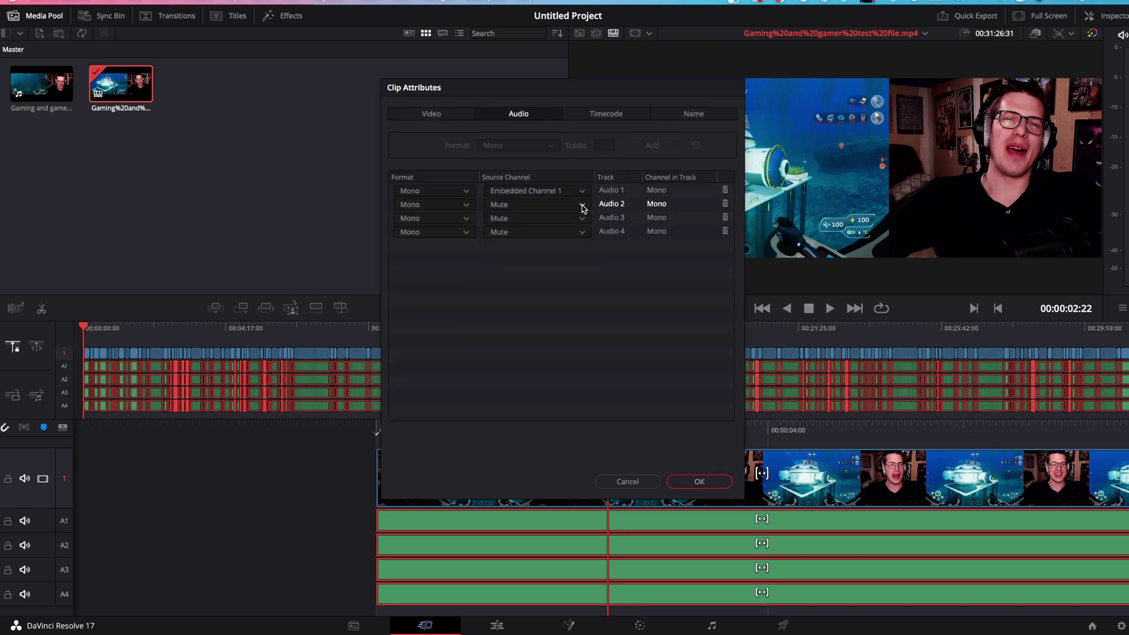
{"action": "left_click", "coordinate": [582, 205]}
{"action": "left_click", "coordinate": [565, 244]}
{"action": "left_click", "coordinate": [584, 219]}
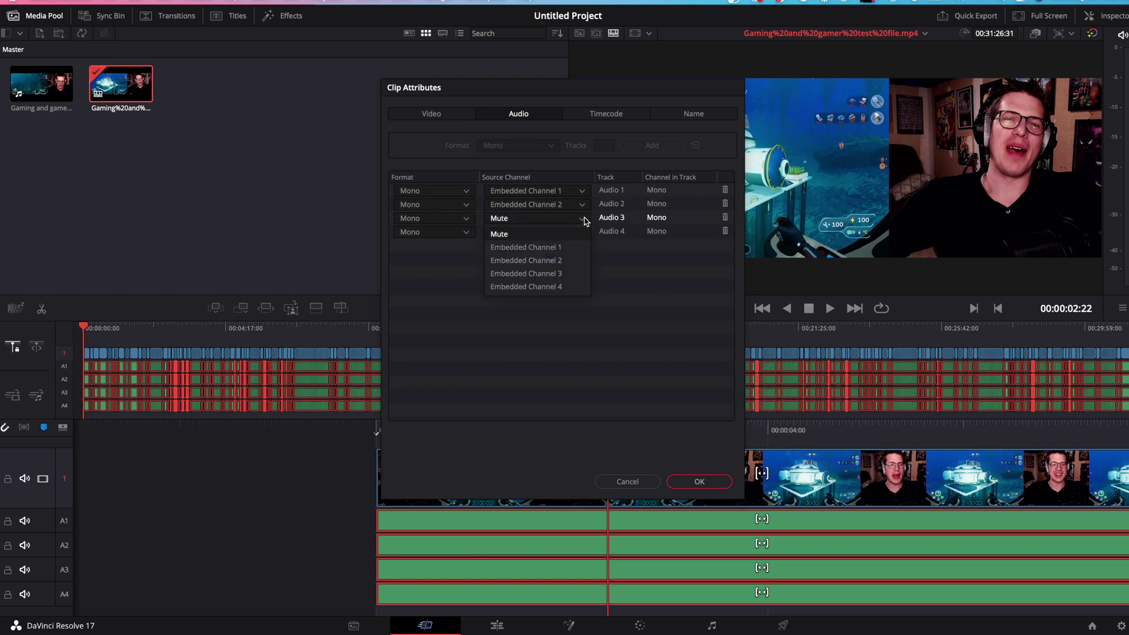
{"action": "left_click", "coordinate": [568, 274]}
{"action": "left_click", "coordinate": [582, 234]}
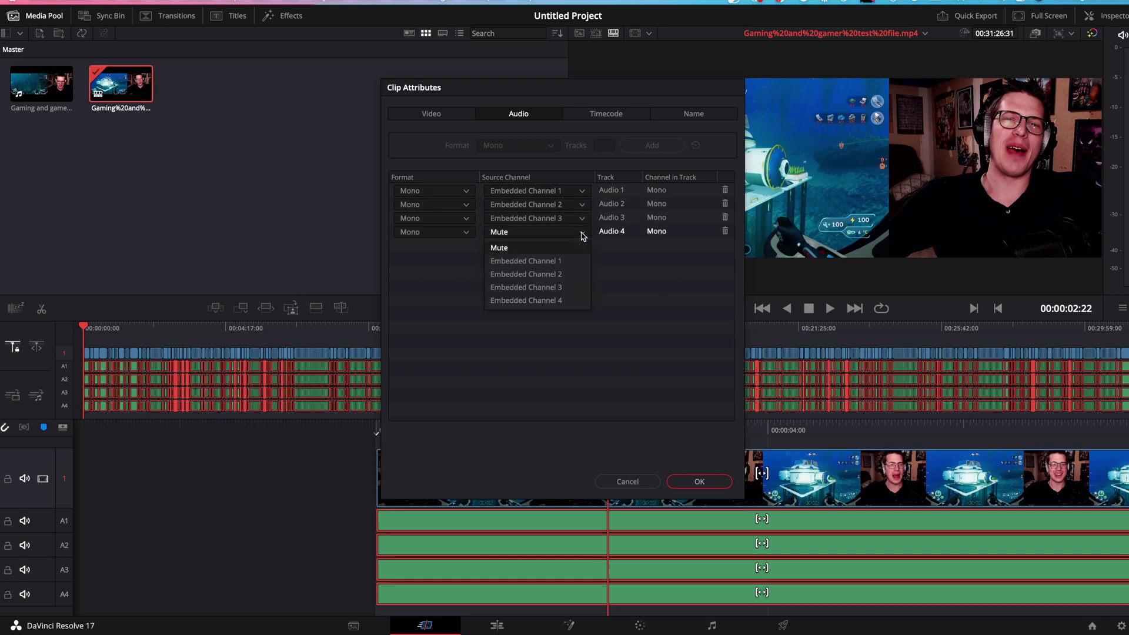
{"action": "left_click", "coordinate": [558, 301]}
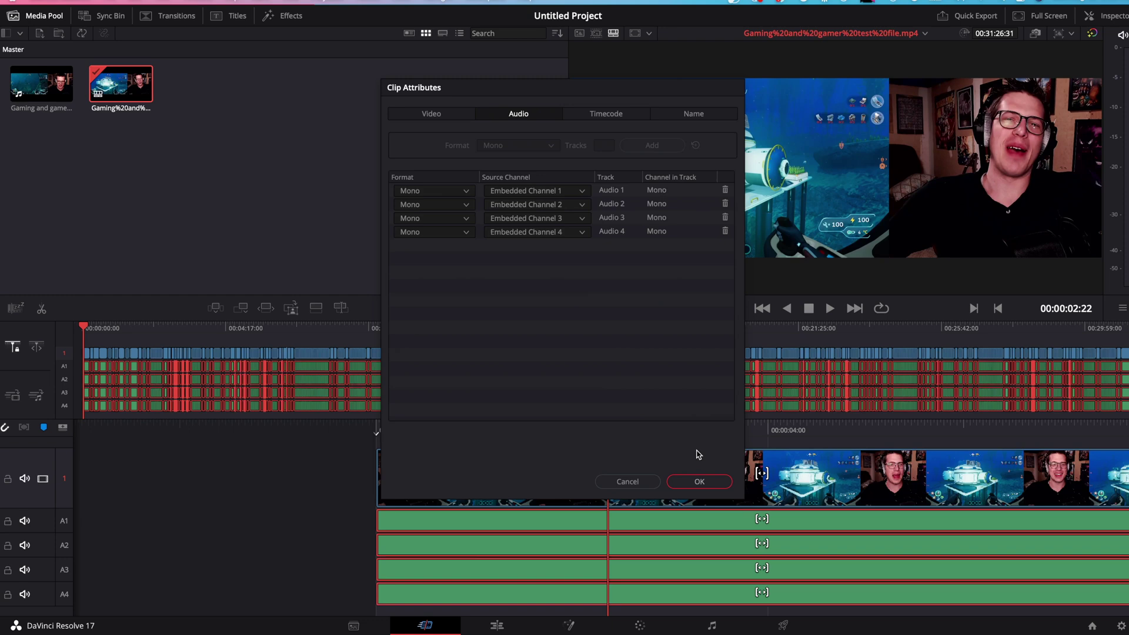
{"action": "left_click", "coordinate": [699, 482]}
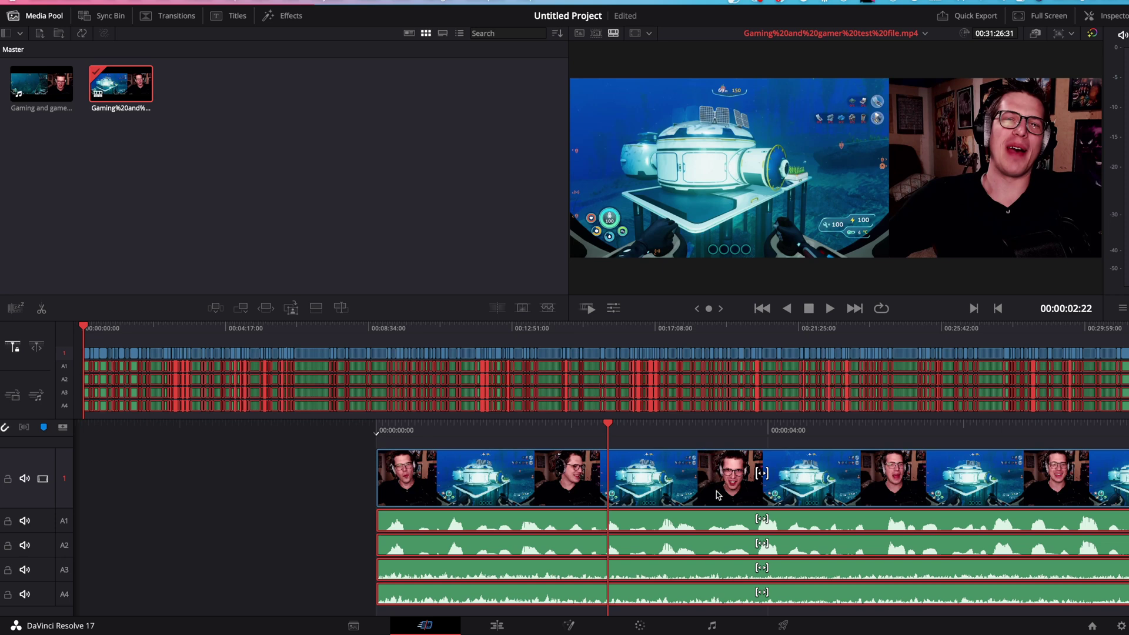